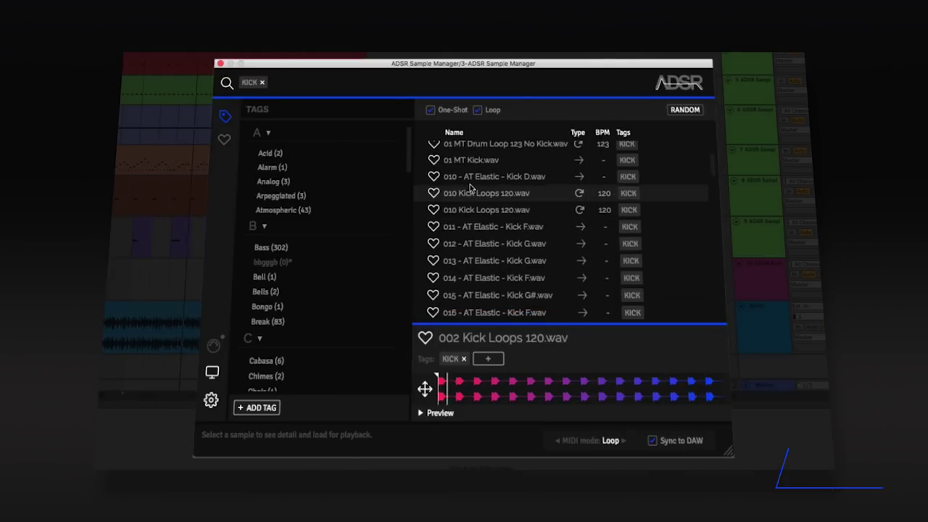
Load 01 MT Kick.wav with Sync to DAW turned off and show the Libraries panel
{"action": "left_click", "coordinate": [471, 159]}
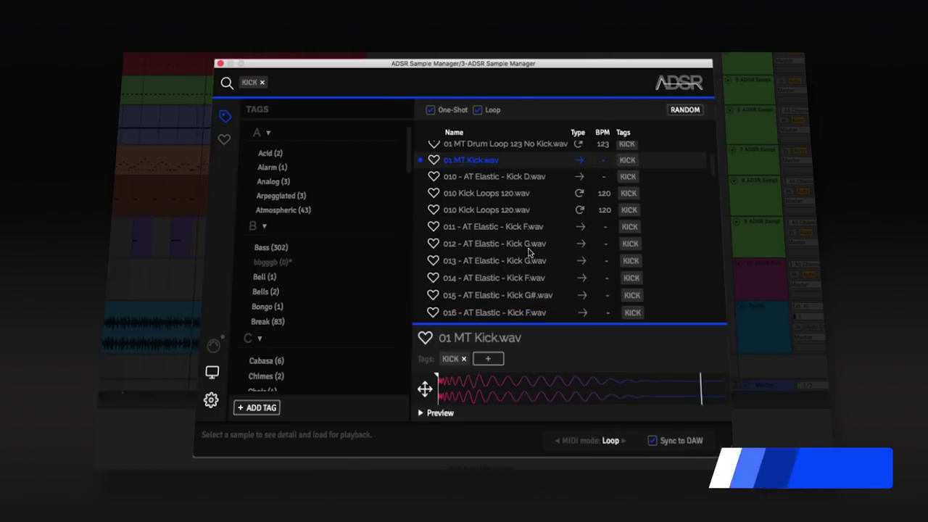
{"action": "left_click", "coordinate": [652, 440]}
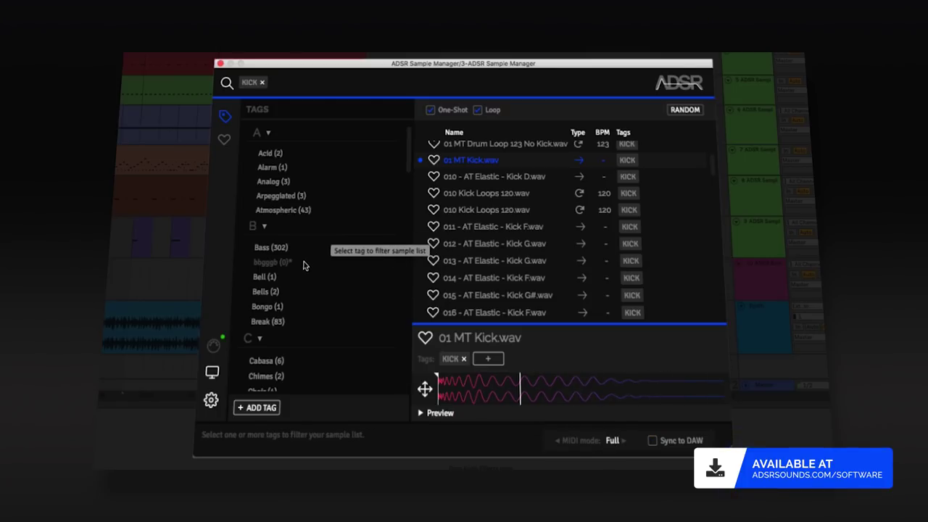
{"action": "left_click", "coordinate": [212, 372]}
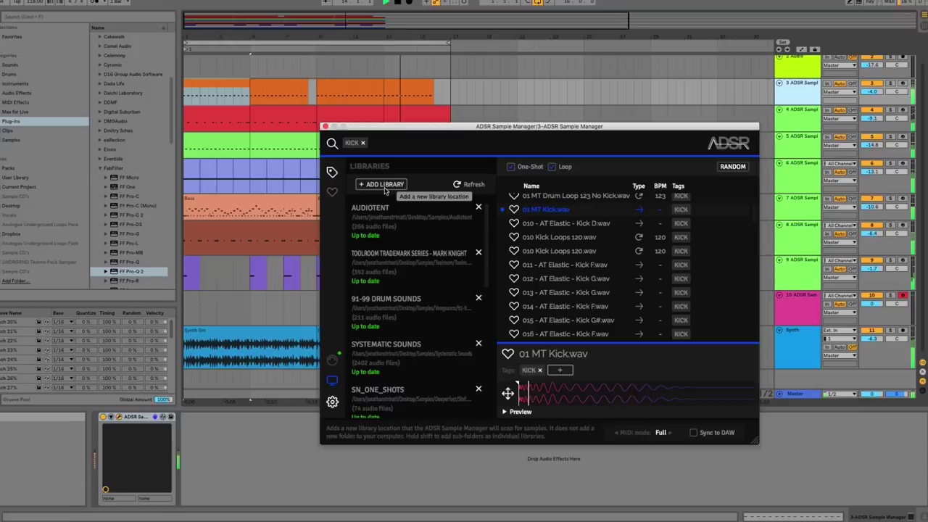
Add the wa_free_rytm_kicks folder via ADD LIBRARY, then go back to the tags list
{"action": "left_click", "coordinate": [244, 117]}
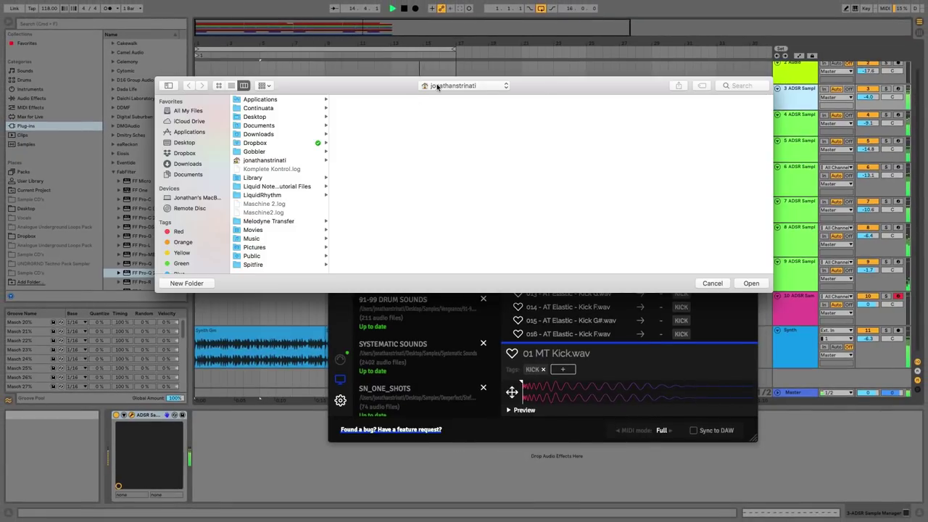
{"action": "left_click", "coordinate": [437, 87]}
{"action": "left_click", "coordinate": [446, 139]}
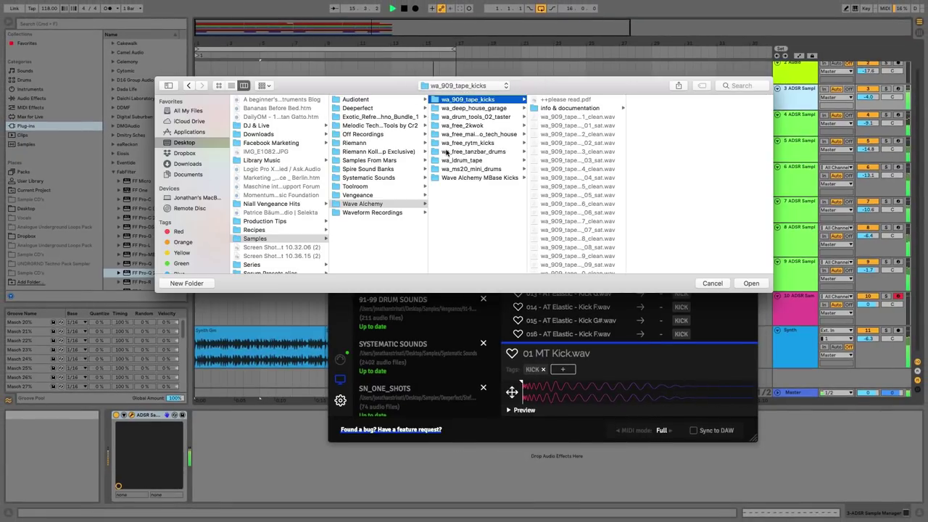
{"action": "left_click", "coordinate": [468, 143]}
{"action": "left_click", "coordinate": [750, 285]}
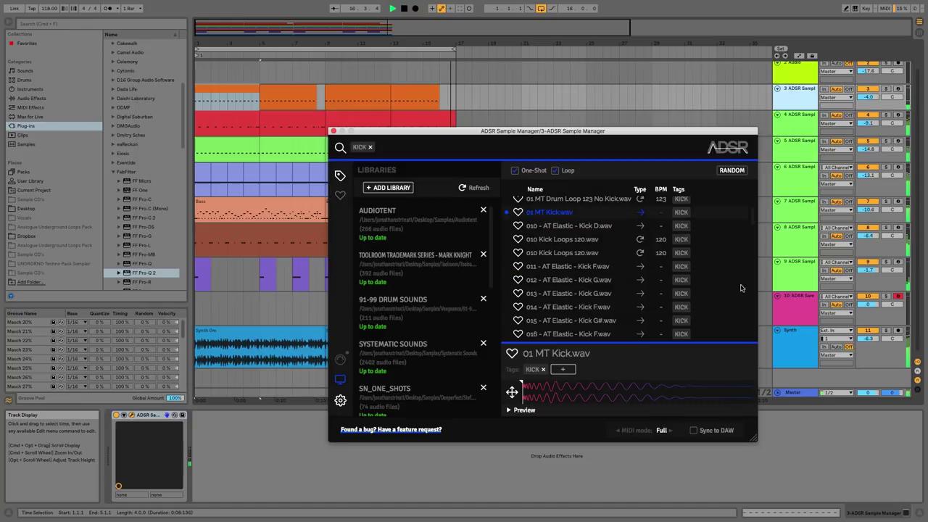
{"action": "left_click", "coordinate": [340, 176]}
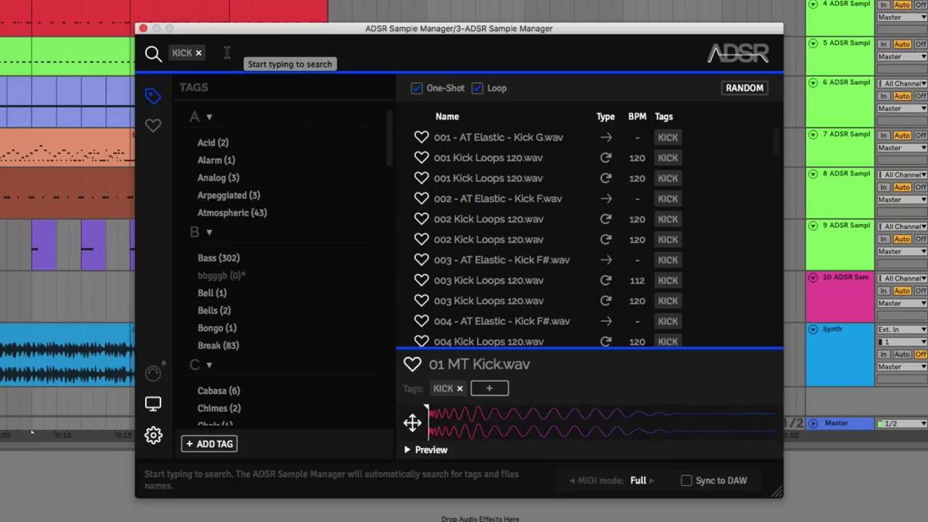
Narrow the KICK search with an ANALOG tag and the text SN
{"action": "type", "text": "analog"}
{"action": "key", "text": "Return"}
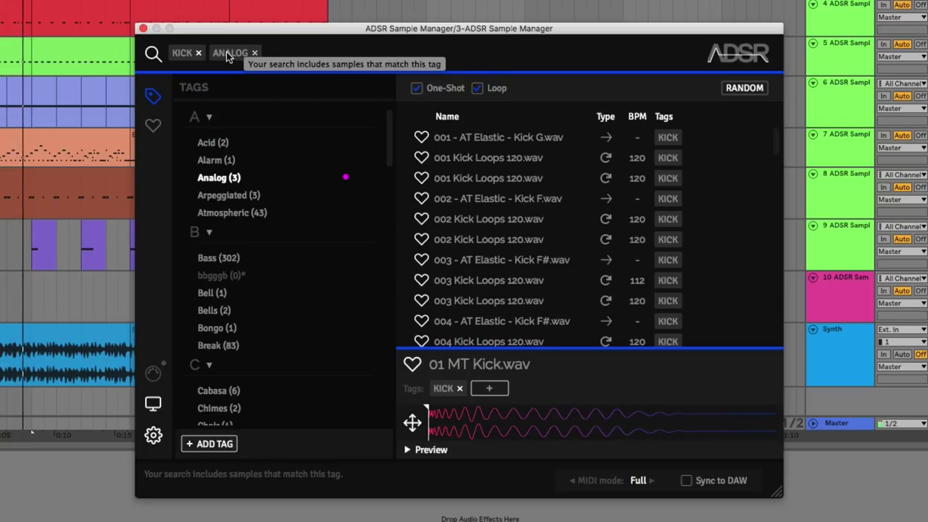
{"action": "type", "text": "SN"}
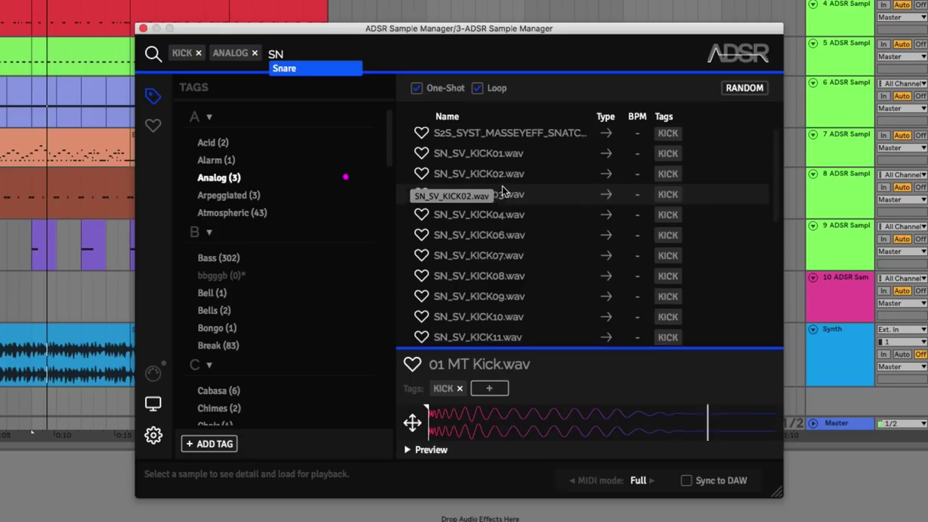
Step through the filtered kicks and load SN_SV_KICK10.wav for preview
{"action": "scroll", "coordinate": [500, 203], "scroll_direction": "down", "scroll_amount": 3}
{"action": "left_click", "coordinate": [480, 226]}
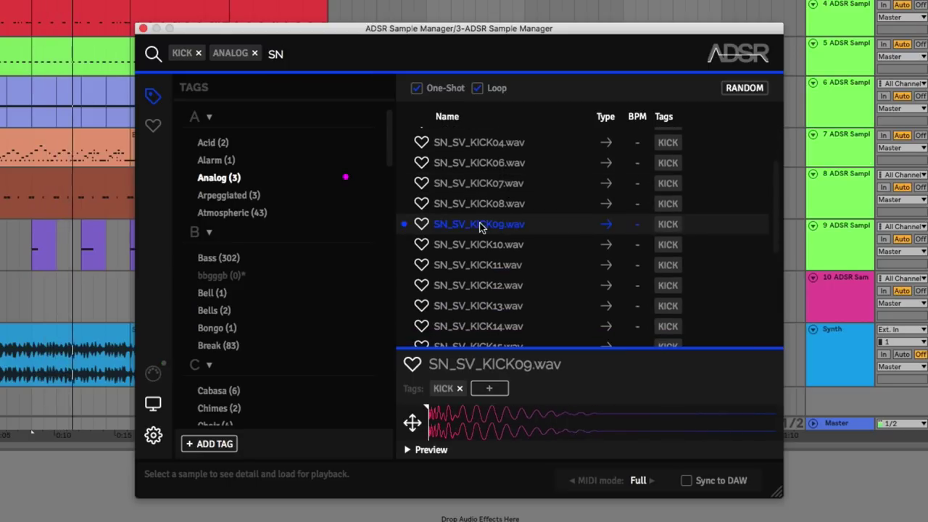
{"action": "key", "text": "Down"}
{"action": "key", "text": "Down"}
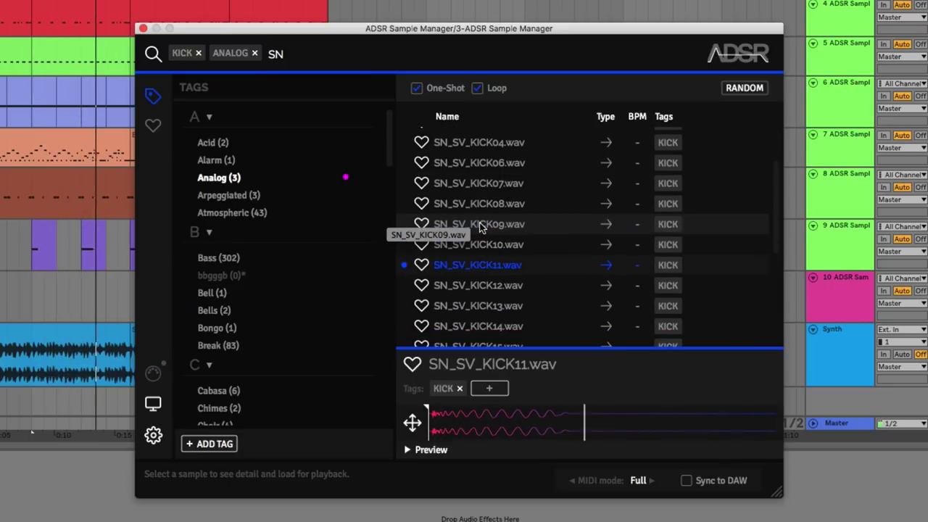
{"action": "key", "text": "Up"}
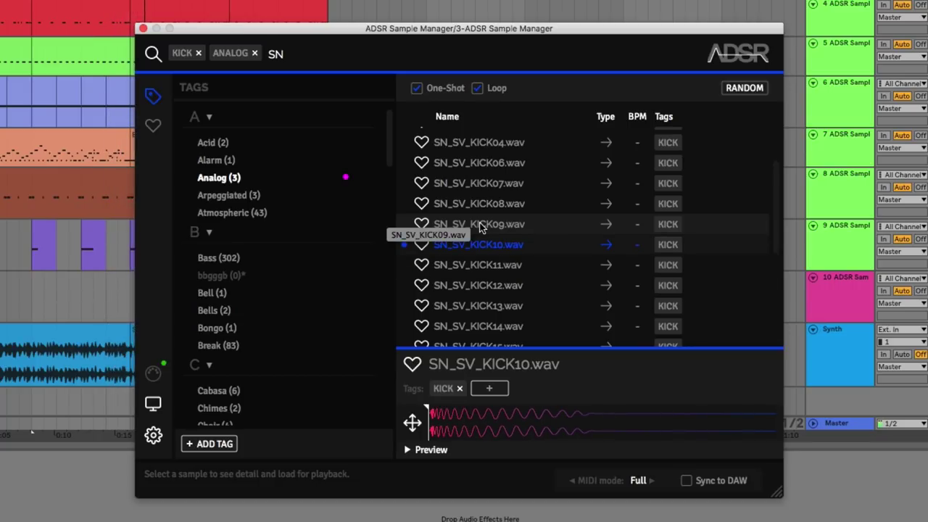
Add the WARM and PUNCHY tags to SN_SV_KICK10.wav
{"action": "left_click", "coordinate": [490, 390]}
{"action": "type", "text": "warm"}
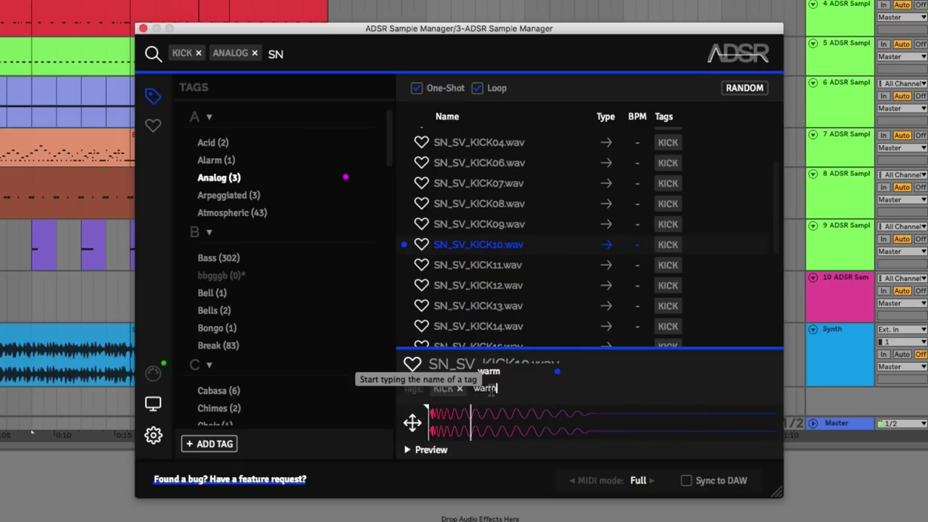
{"action": "key", "text": "Return"}
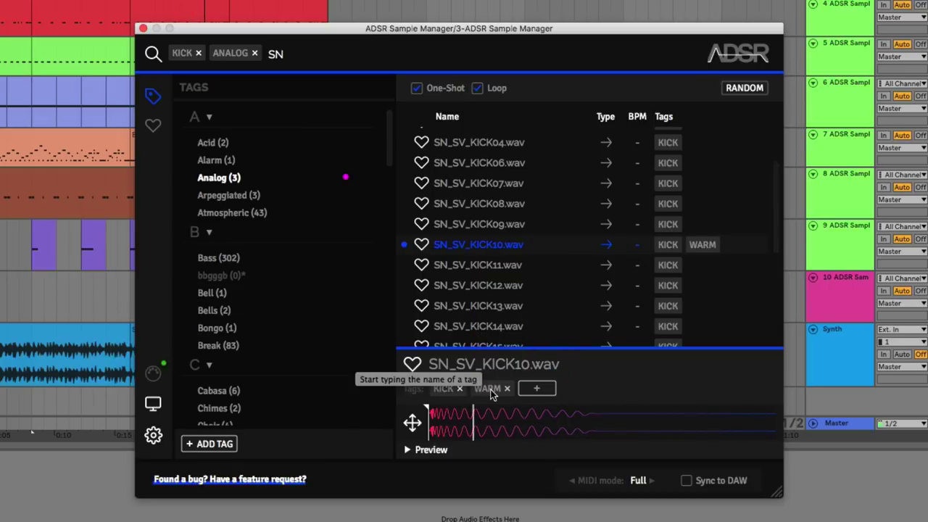
{"action": "left_click", "coordinate": [534, 388]}
{"action": "type", "text": "pu"}
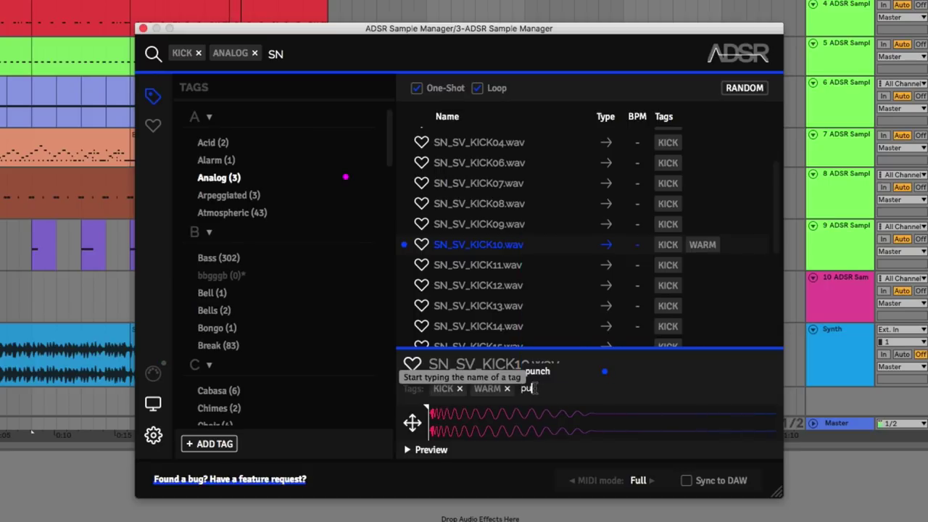
{"action": "type", "text": "nchy"}
{"action": "key", "text": "Return"}
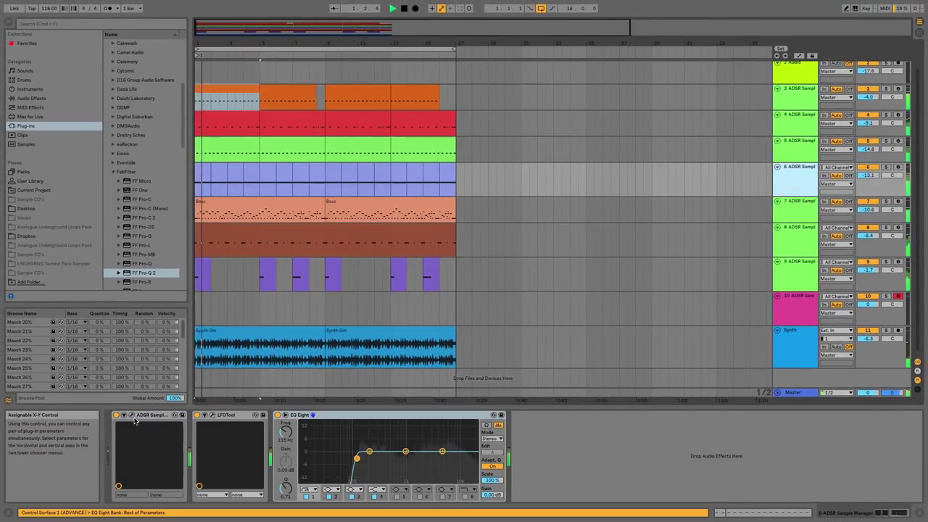
Audition perc loops PERC6 through PERC9, lower track 6's volume slightly, then close the window
{"action": "left_click", "coordinate": [132, 415]}
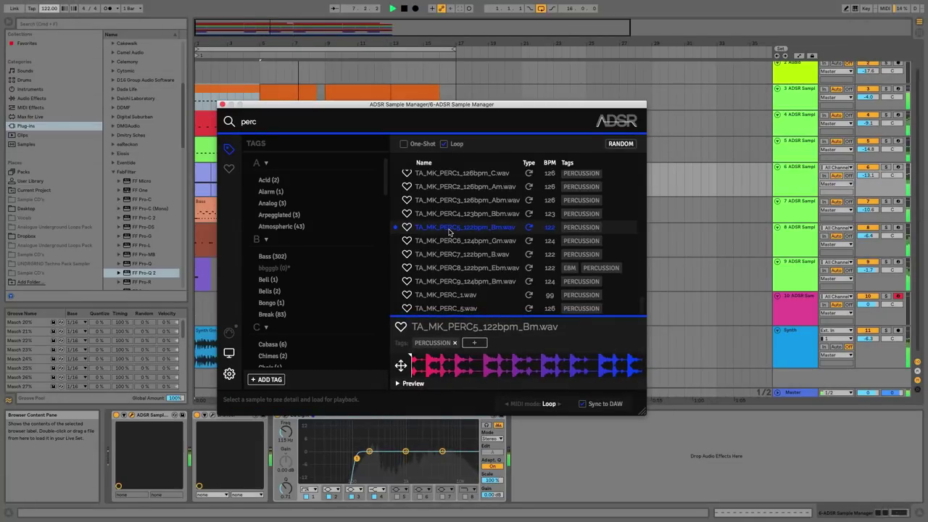
{"action": "key", "text": "Down"}
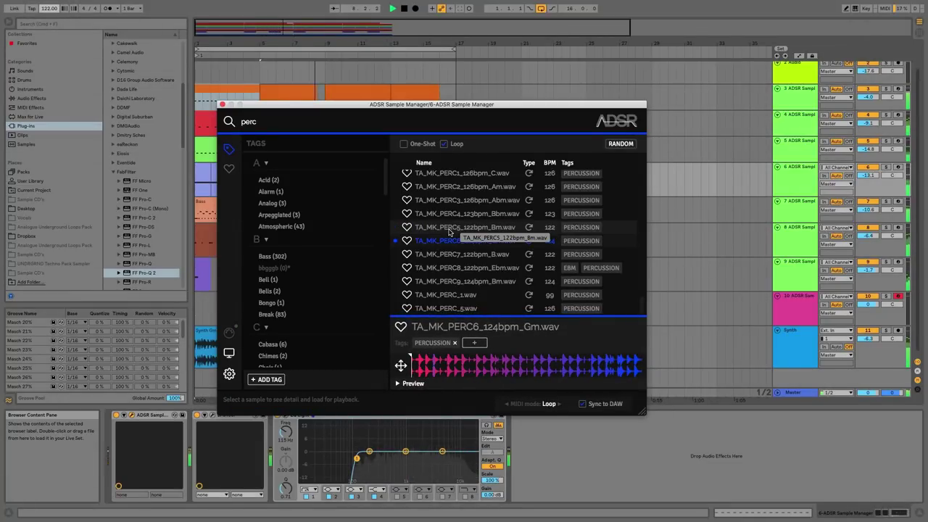
{"action": "key", "text": "Down"}
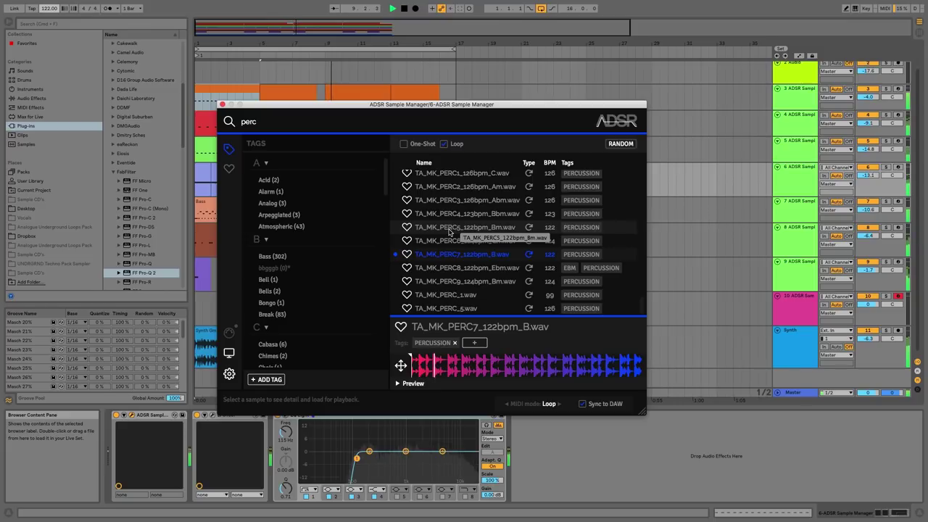
{"action": "key", "text": "Down"}
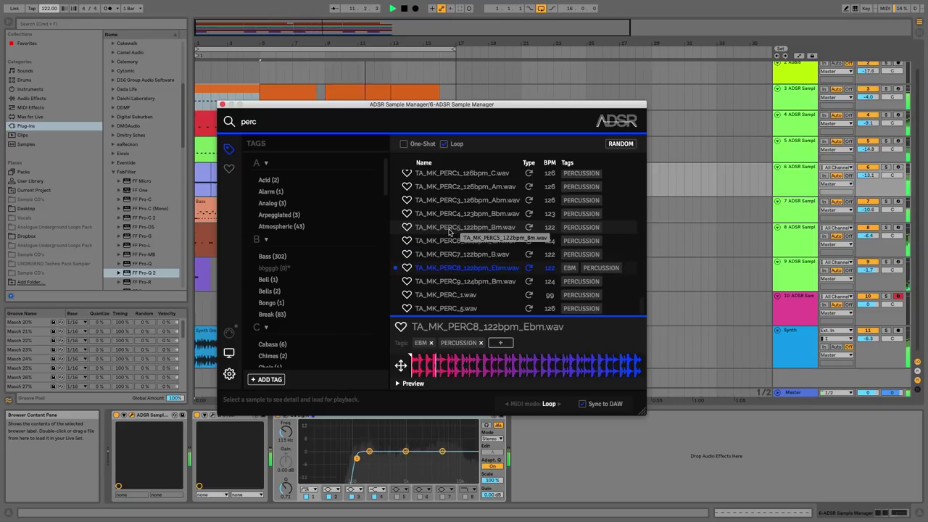
{"action": "key", "text": "Down"}
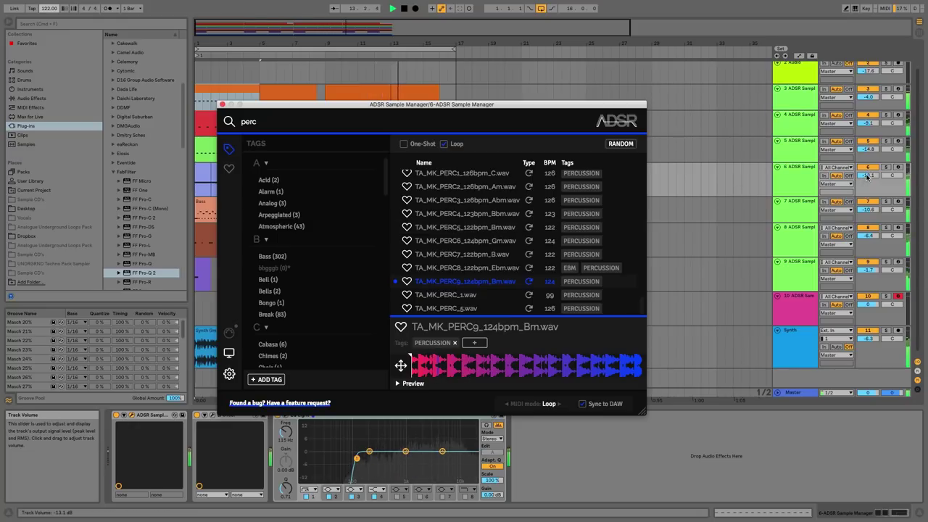
{"action": "left_click_drag", "start_coordinate": [868, 176], "coordinate": [868, 179]}
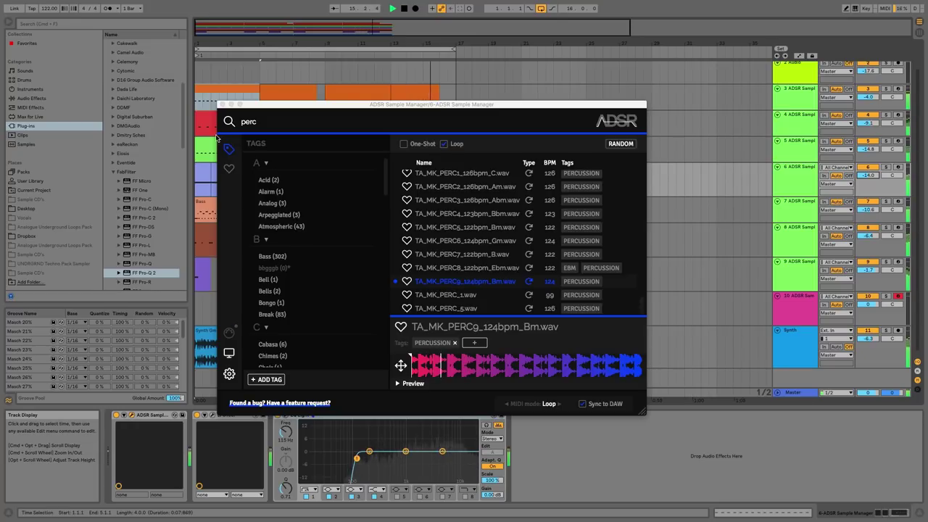
{"action": "left_click", "coordinate": [222, 105]}
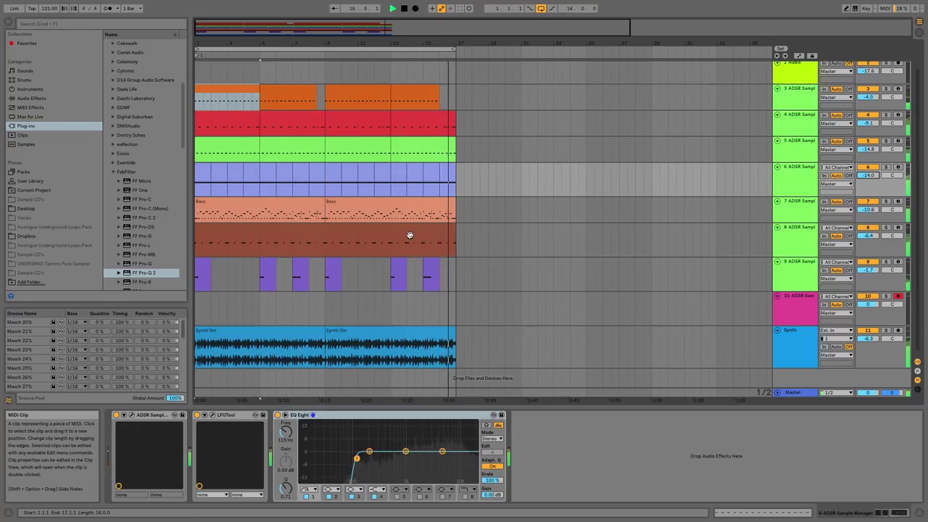
Open track 8's sample manager and its MIDI clip for note editing
{"action": "left_click", "coordinate": [454, 238]}
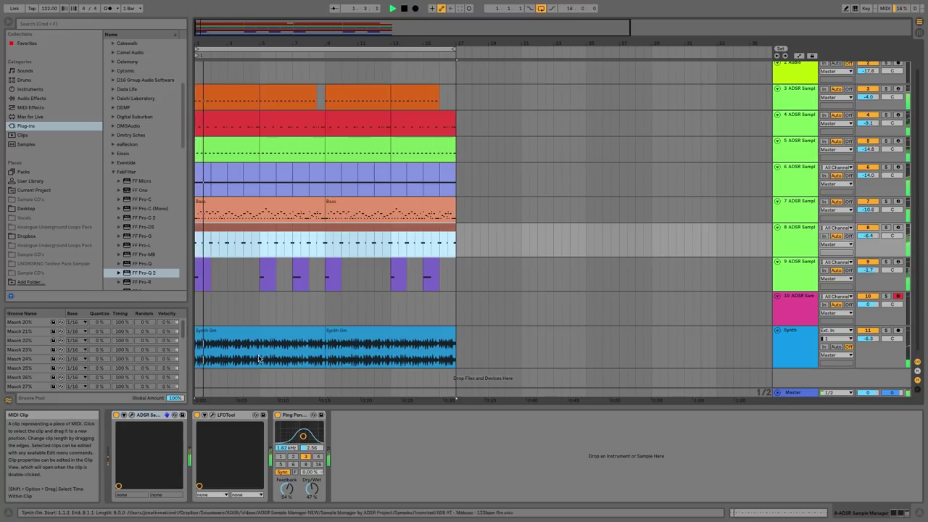
{"action": "left_click", "coordinate": [132, 416]}
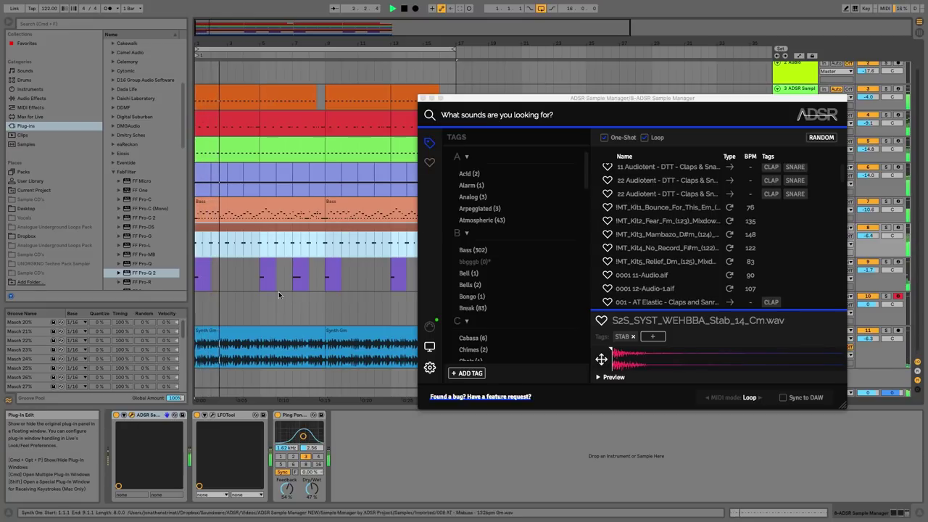
{"action": "double_click", "coordinate": [267, 229]}
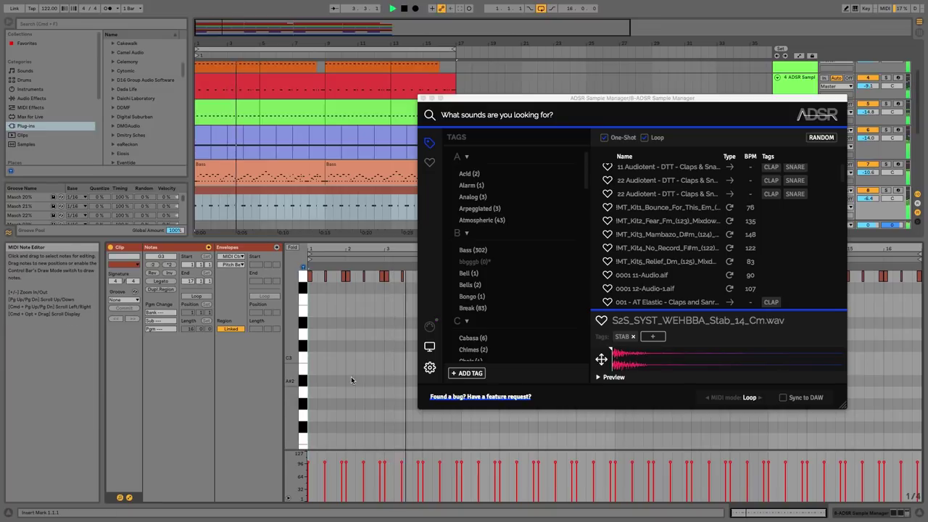
Select all the clip's notes and move them down one semitone
{"action": "key", "text": "super+a"}
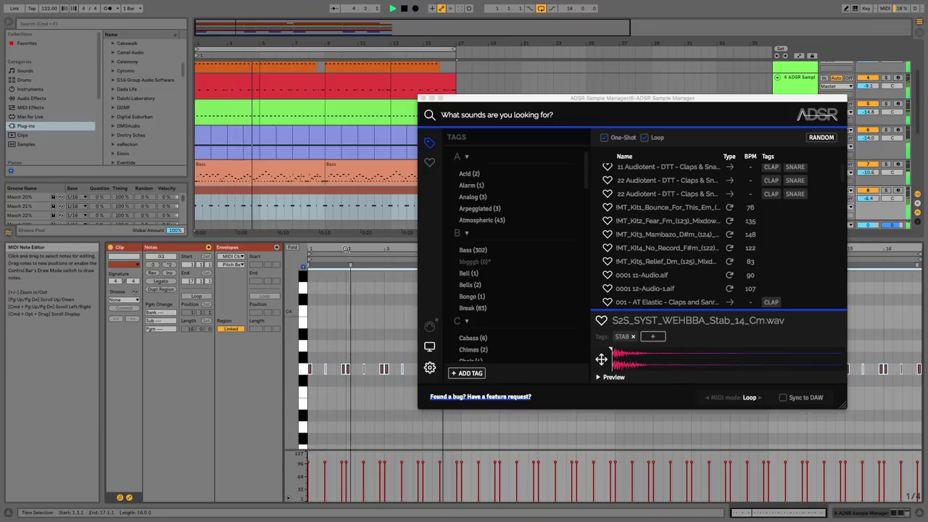
{"action": "left_click_drag", "start_coordinate": [349, 250], "coordinate": [338, 291]}
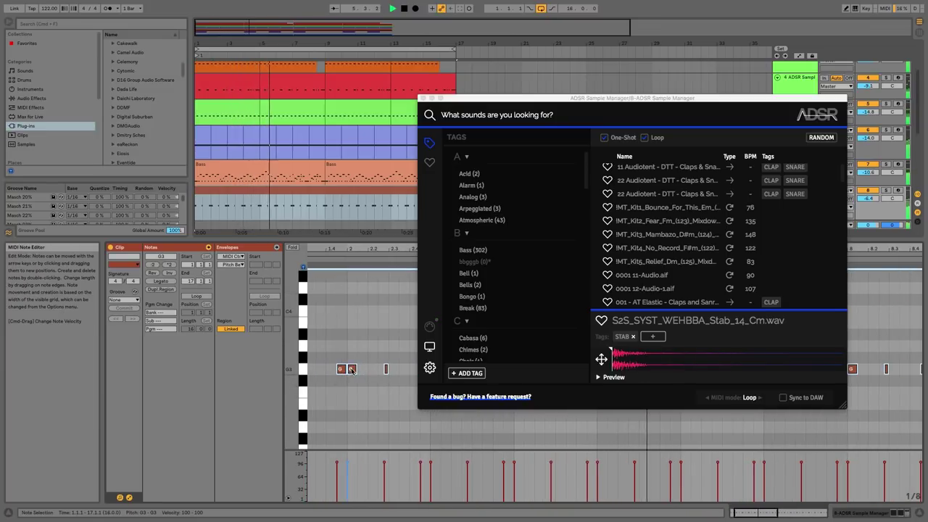
{"action": "left_click_drag", "start_coordinate": [353, 377], "coordinate": [356, 344]}
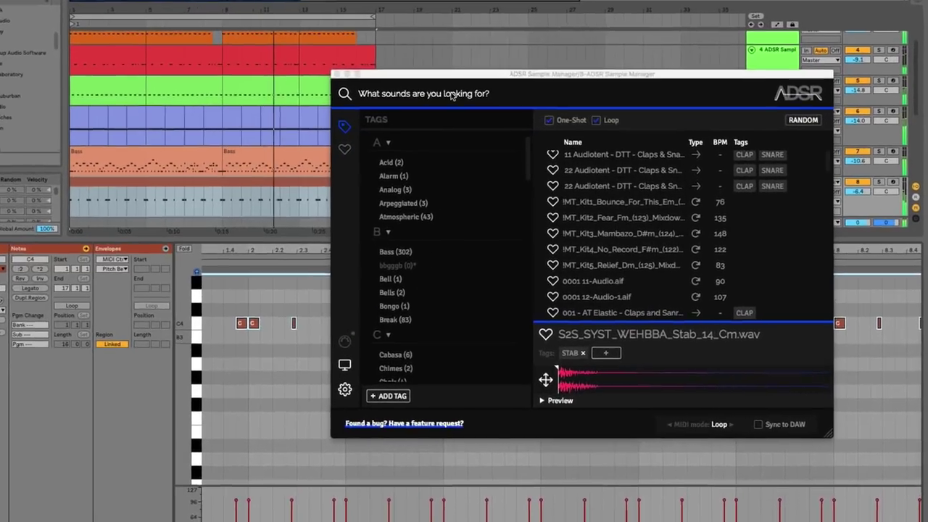
{"action": "left_click", "coordinate": [520, 115]}
Search the STAB tag with text 'c' and load S2S_SYST_WEHBBA_Stab_21_Cm.wav
{"action": "type", "text": "stab"}
{"action": "key", "text": "Return"}
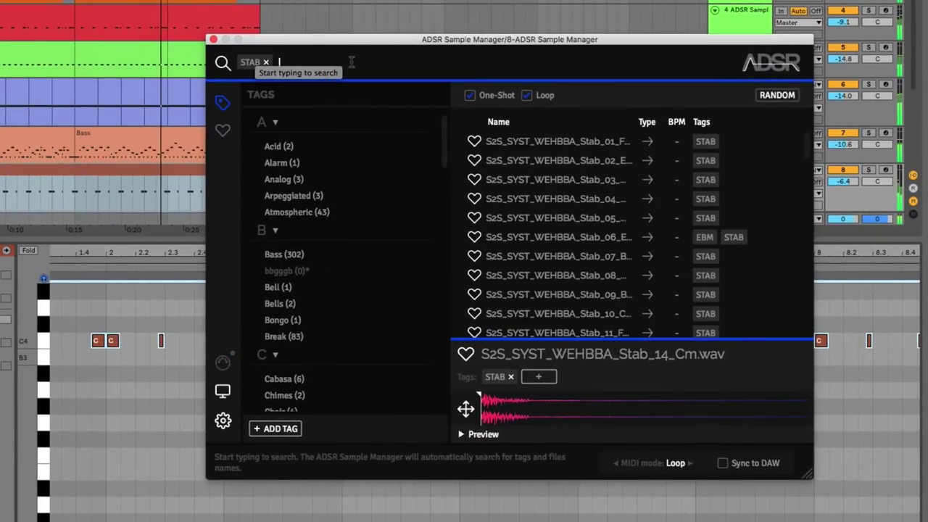
{"action": "type", "text": "c"}
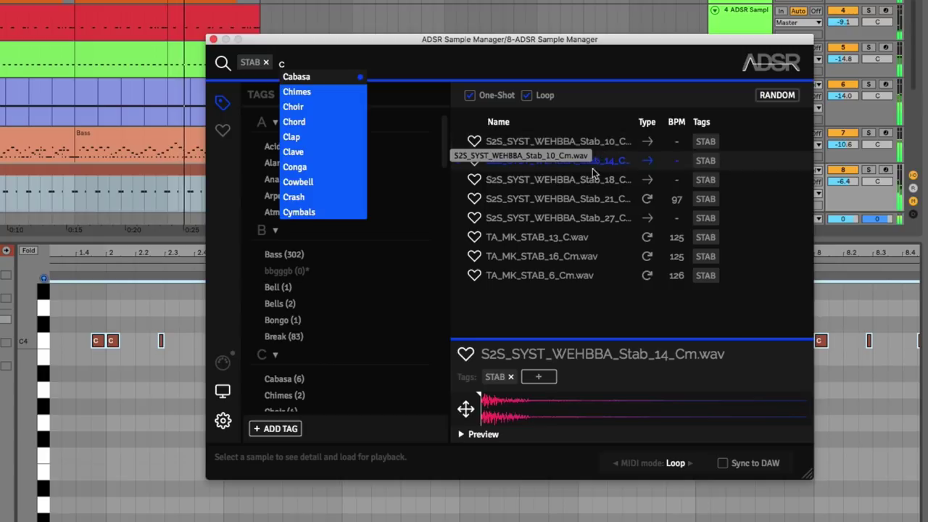
{"action": "left_click", "coordinate": [561, 185]}
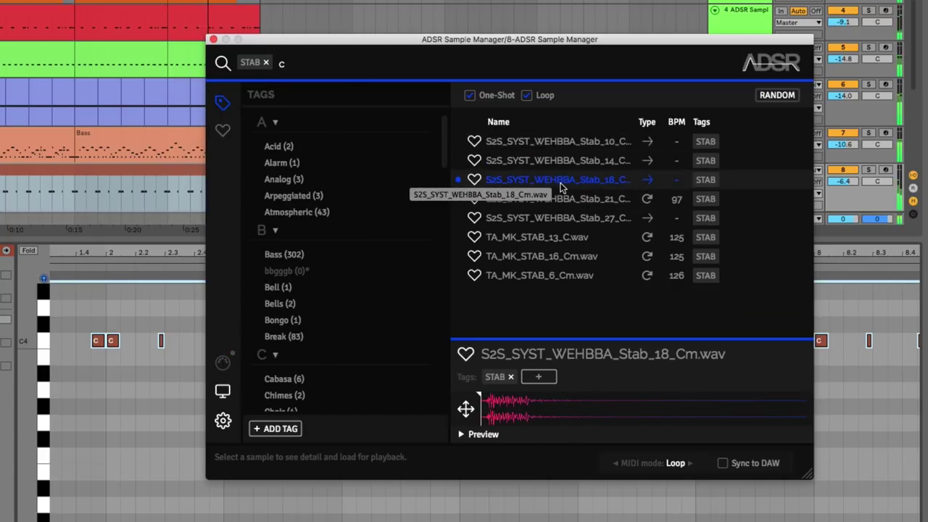
{"action": "key", "text": "Down"}
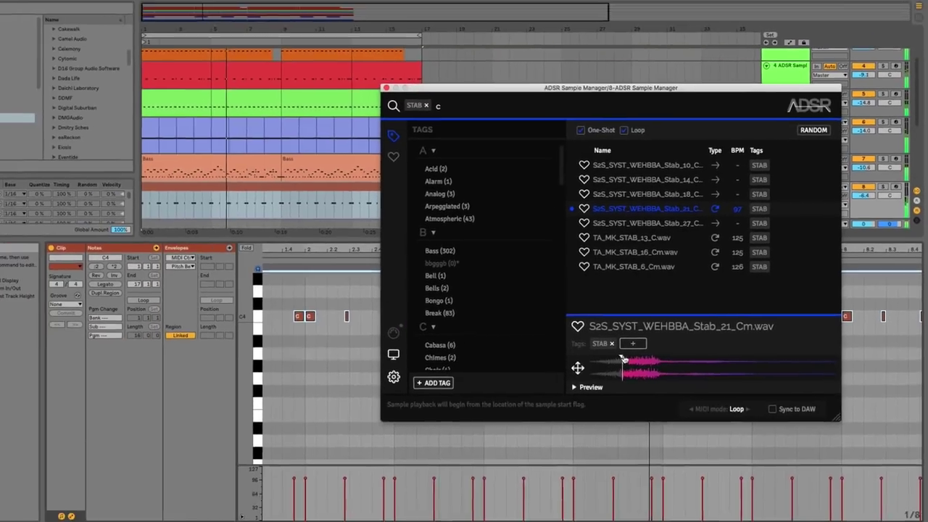
Close the plugin, hide the piano roll, and open track 10's ADSR Sample Manager
{"action": "key", "text": "super+alt+p"}
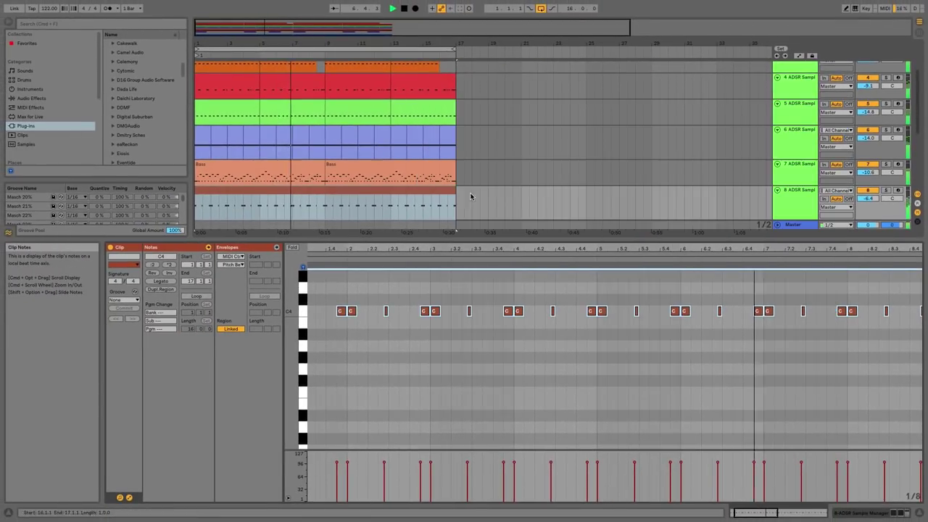
{"action": "key", "text": "super+alt+l"}
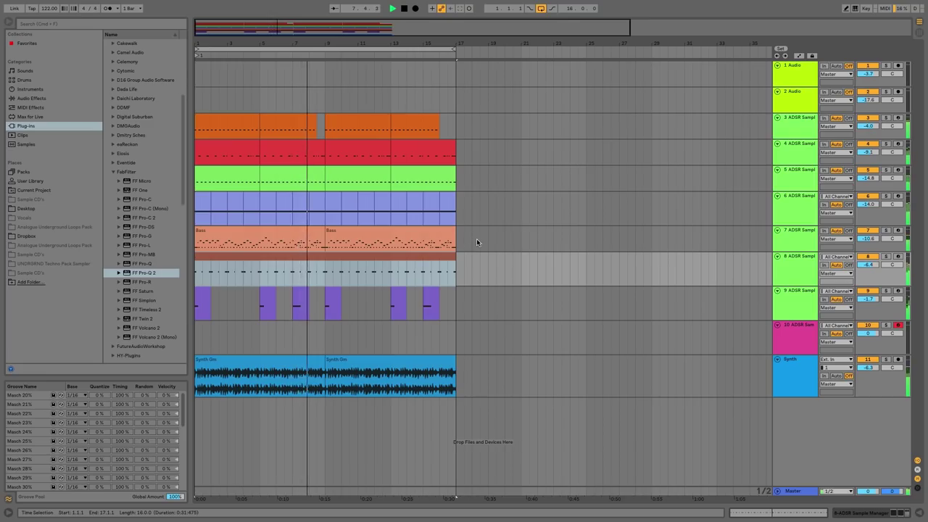
{"action": "left_click", "coordinate": [795, 342]}
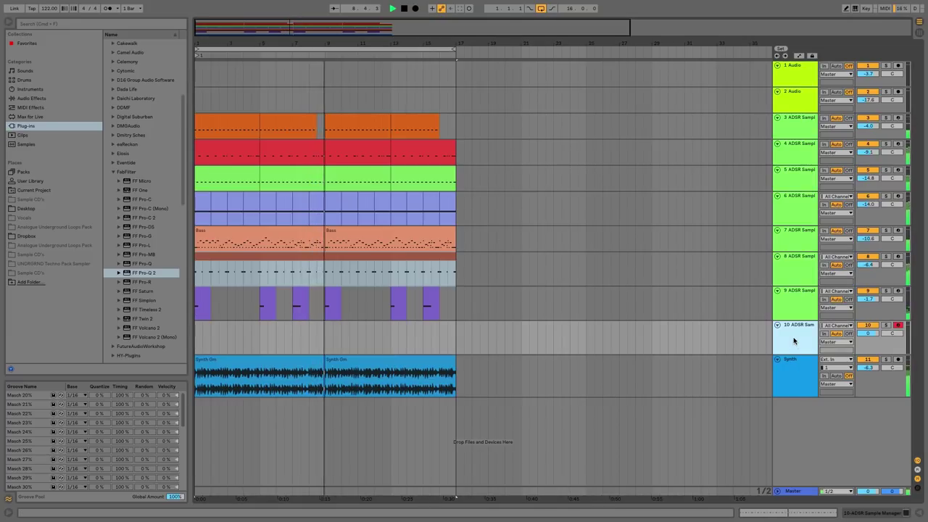
{"action": "left_click", "coordinate": [845, 506]}
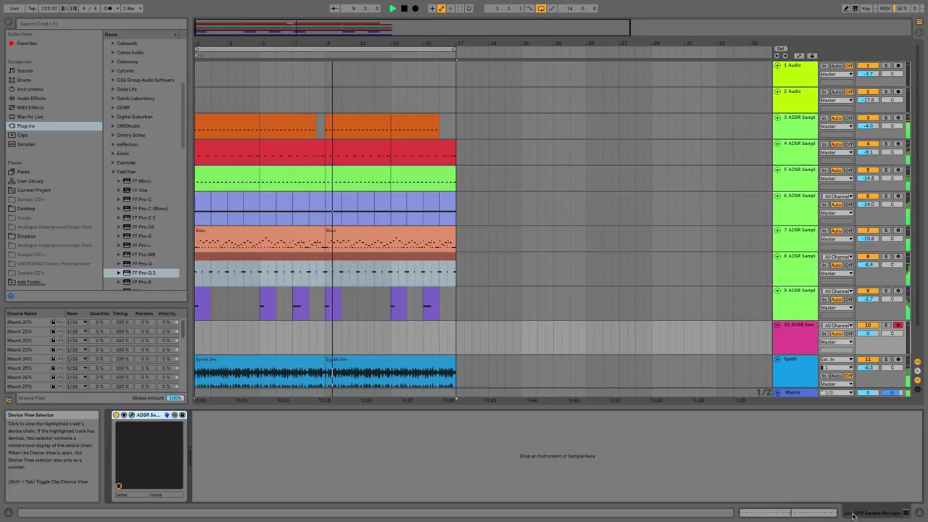
{"action": "left_click", "coordinate": [133, 416]}
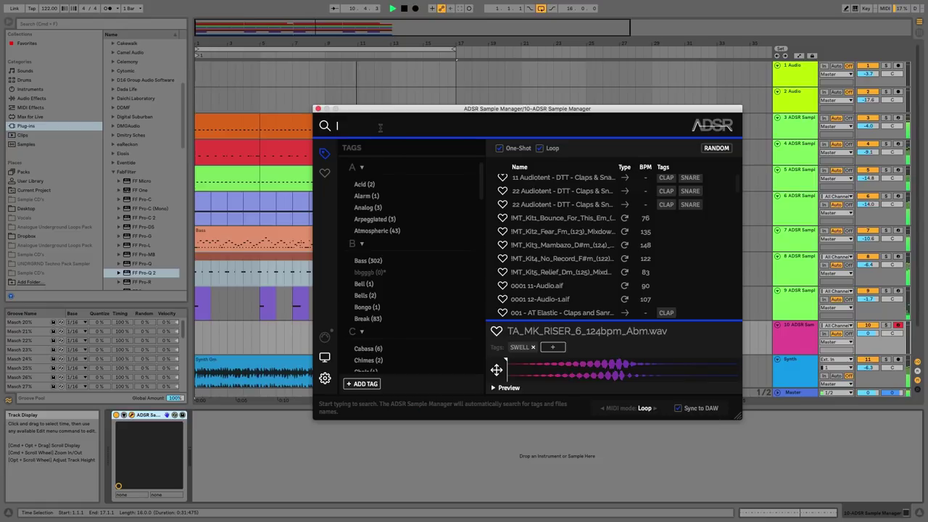
Search 'riser' and drag TA_MK_RISER_6_124bpm_Abm.wav onto track 2 at bar 5
{"action": "type", "text": "riser"}
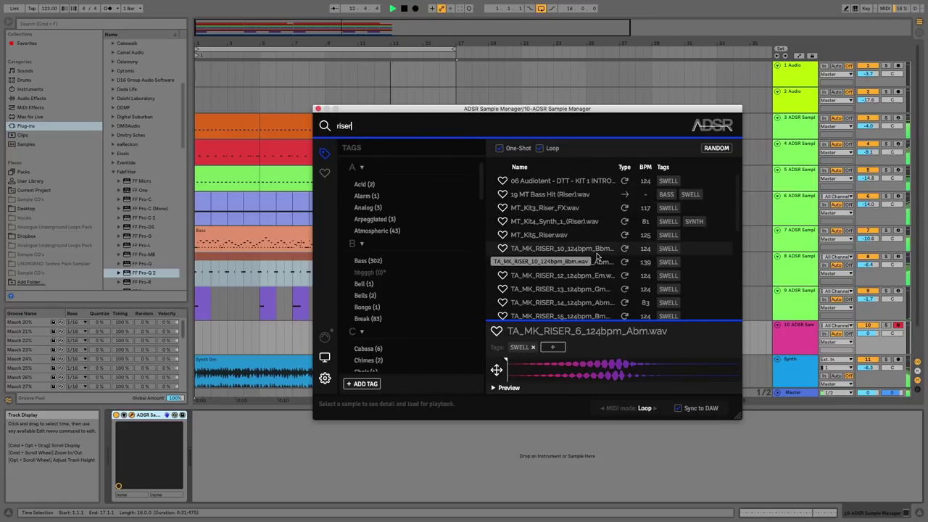
{"action": "scroll", "coordinate": [551, 266], "scroll_direction": "down", "scroll_amount": 3}
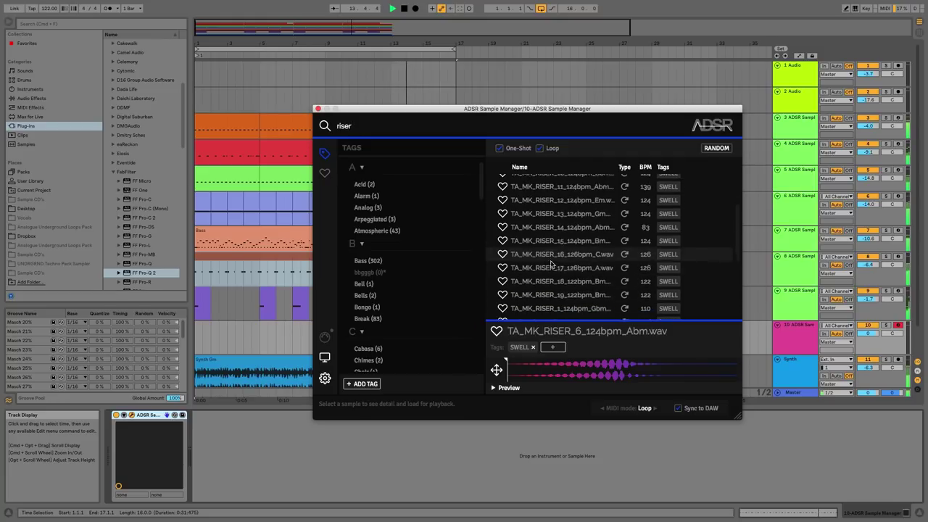
{"action": "scroll", "coordinate": [551, 265], "scroll_direction": "down", "scroll_amount": 4}
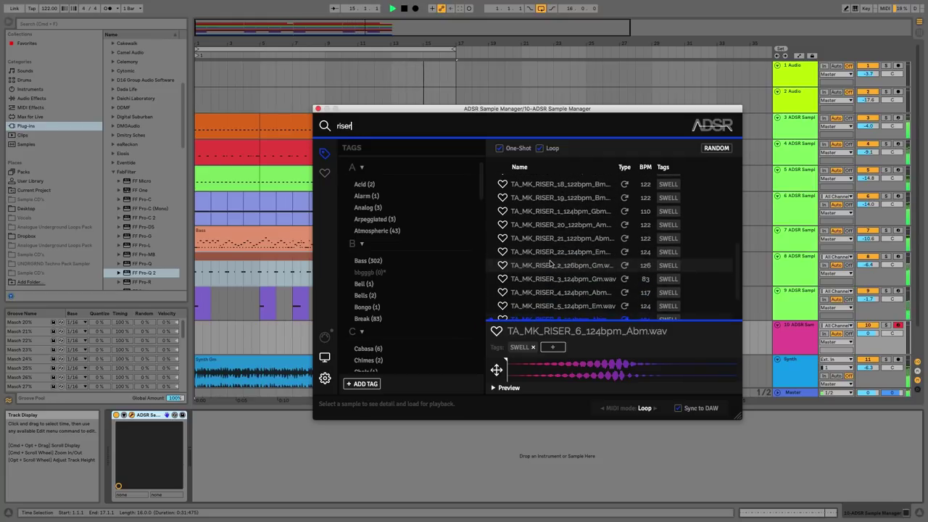
{"action": "scroll", "coordinate": [550, 264], "scroll_direction": "down", "scroll_amount": 2}
{"action": "left_click", "coordinate": [551, 286]}
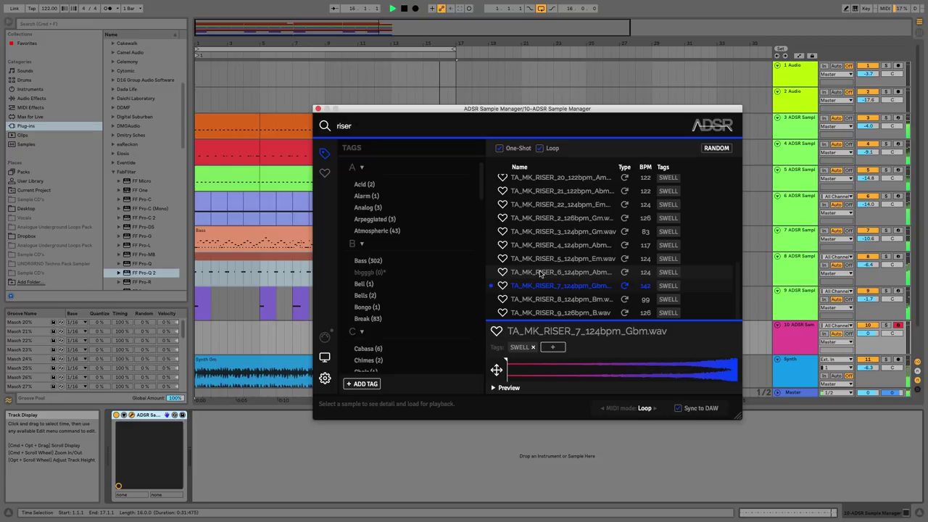
{"action": "left_click", "coordinate": [539, 273]}
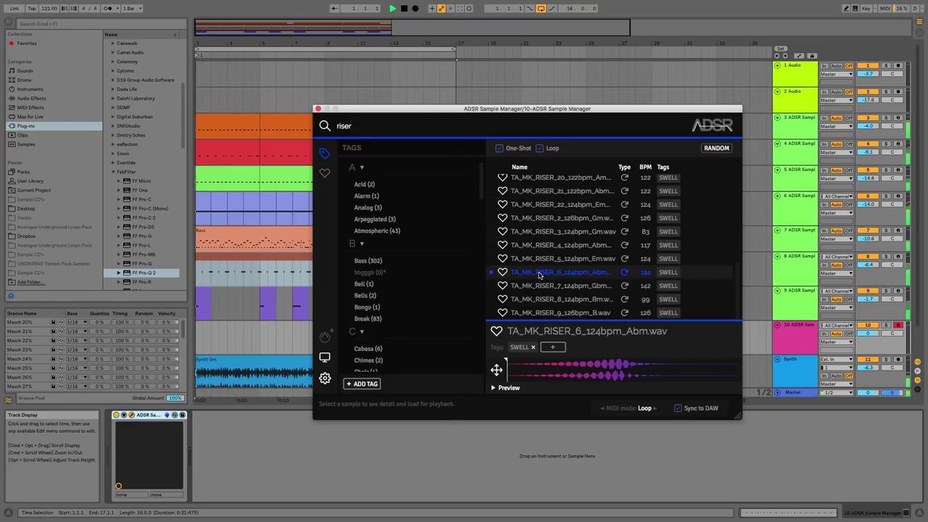
{"action": "left_click_drag", "start_coordinate": [539, 274], "coordinate": [260, 97]}
{"action": "left_click", "coordinate": [317, 109]}
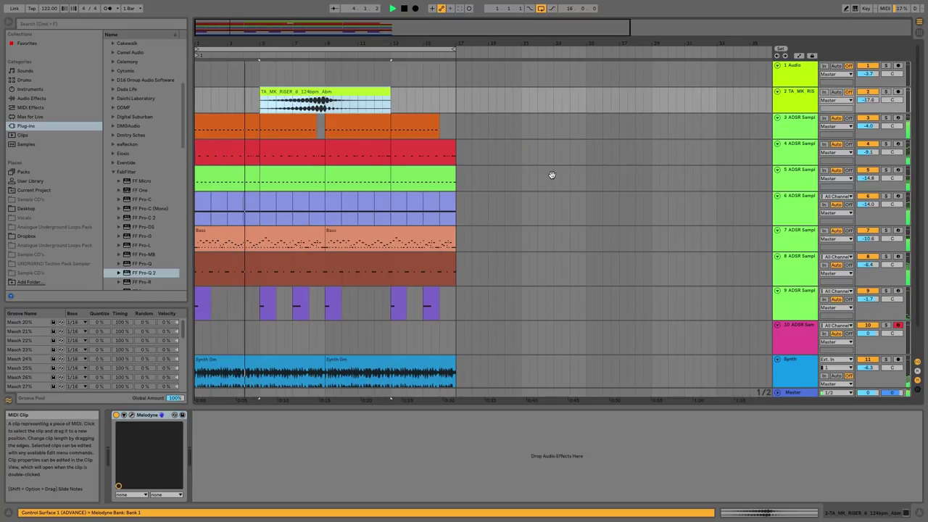
Open track 4's ADSR Sample Manager and search for the CLAP tag
{"action": "left_click", "coordinate": [797, 156]}
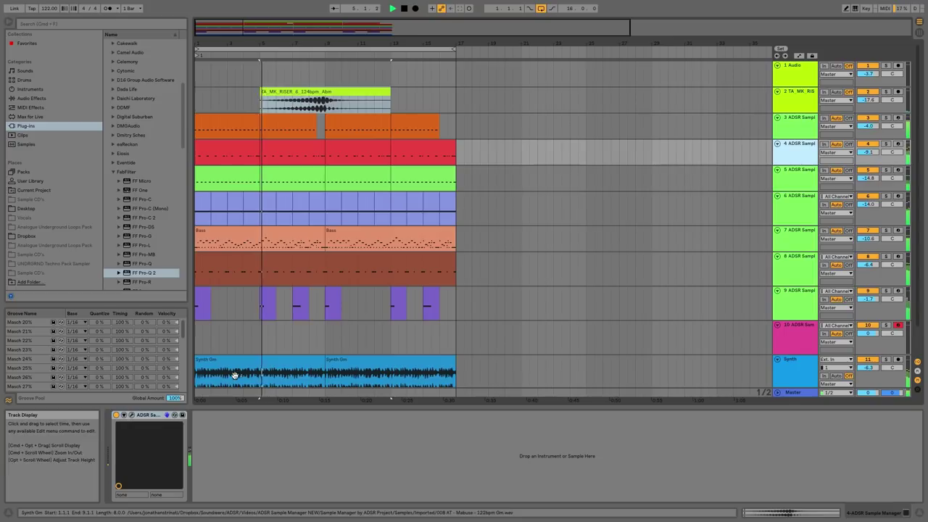
{"action": "left_click", "coordinate": [131, 414]}
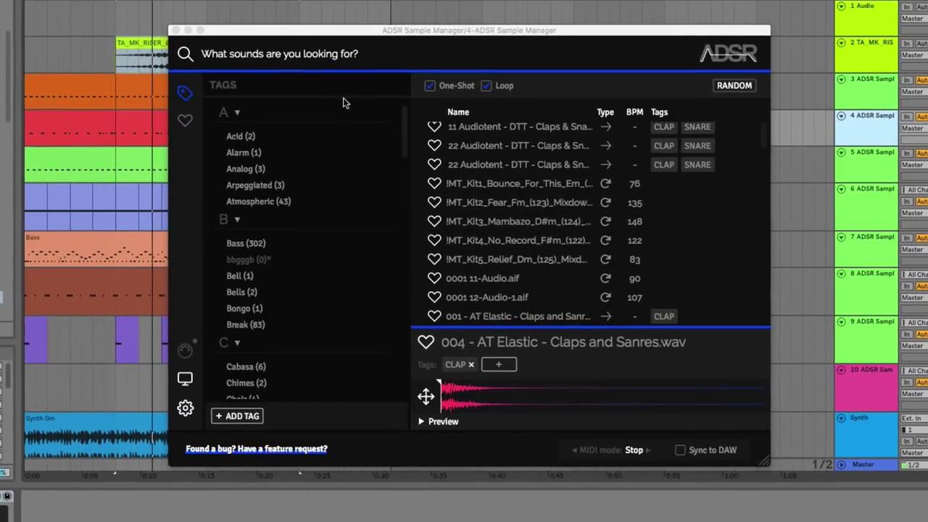
{"action": "left_click", "coordinate": [272, 55]}
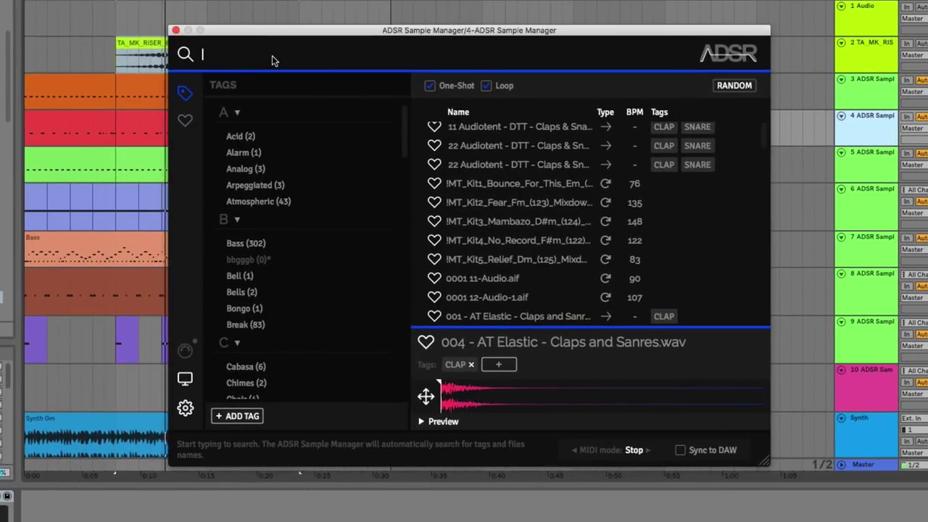
{"action": "type", "text": "clap"}
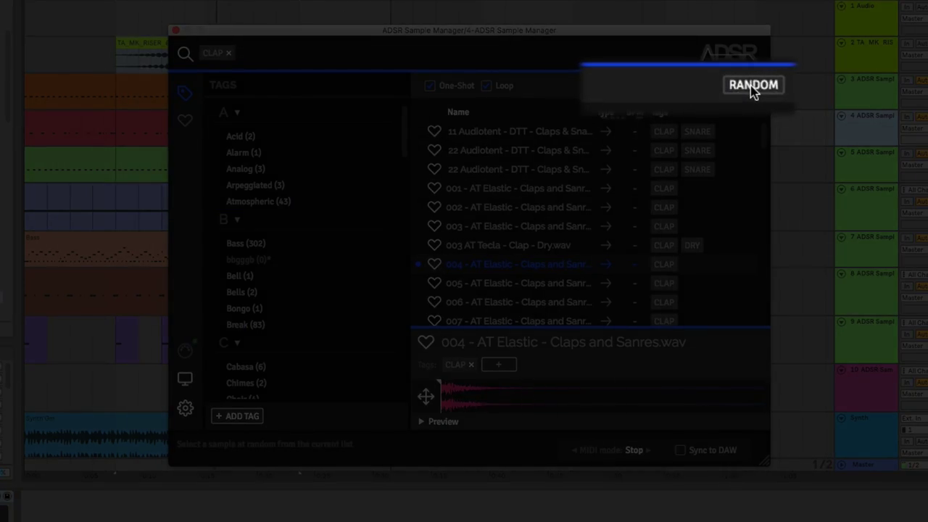
Use RANDOM repeatedly, ending on wa_free_ldrum_clap_01_t1.wav
{"action": "left_click", "coordinate": [754, 88]}
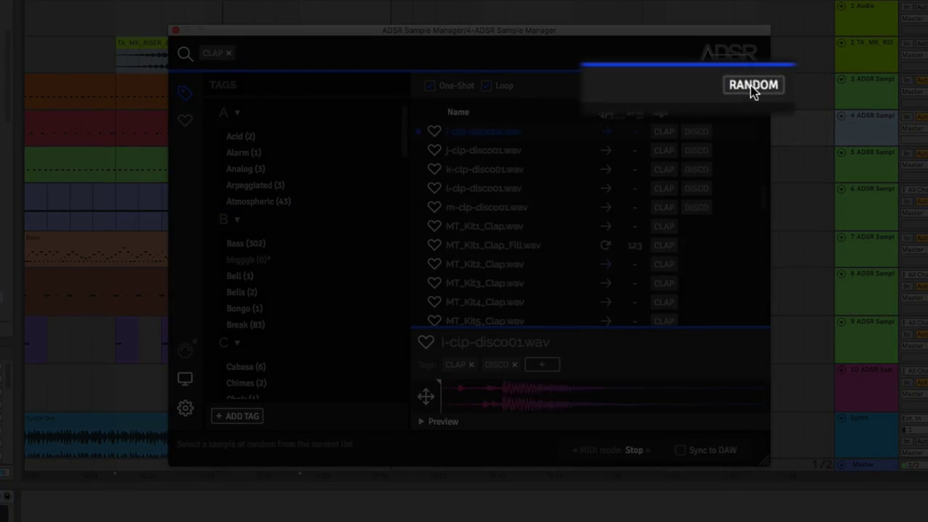
{"action": "left_click", "coordinate": [754, 88]}
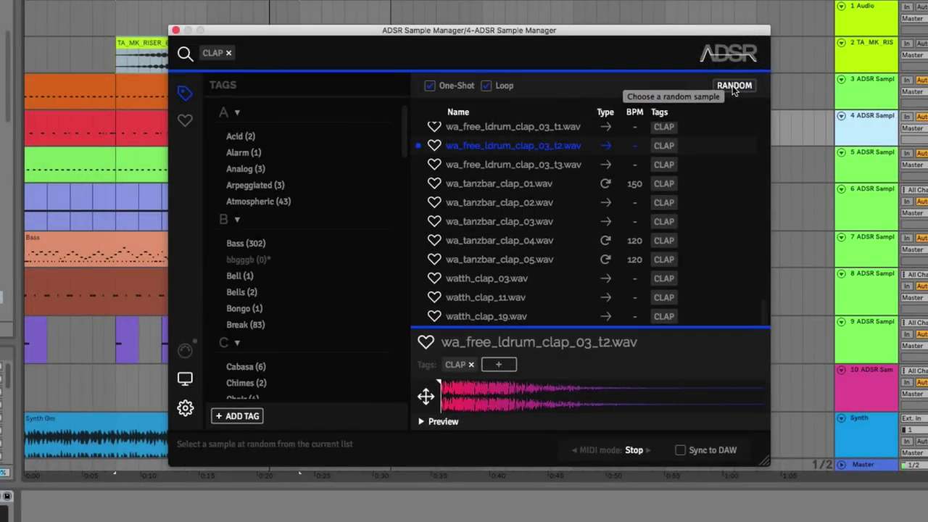
{"action": "left_click", "coordinate": [735, 87]}
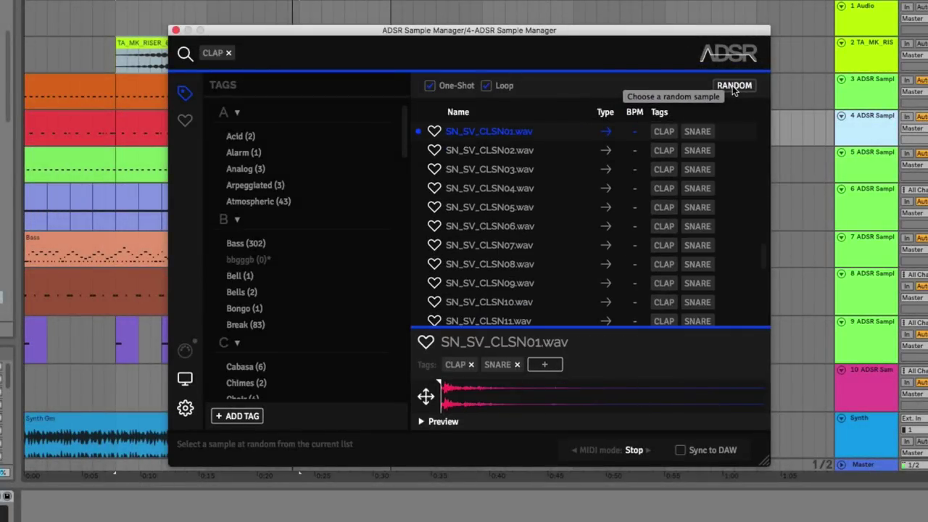
{"action": "left_click", "coordinate": [735, 87]}
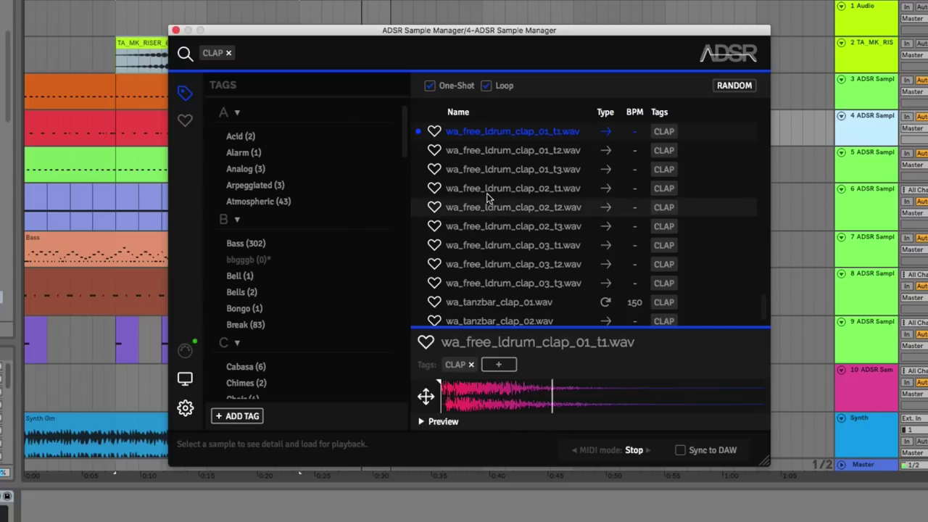
{"action": "scroll", "coordinate": [486, 192], "scroll_direction": "down", "scroll_amount": 3}
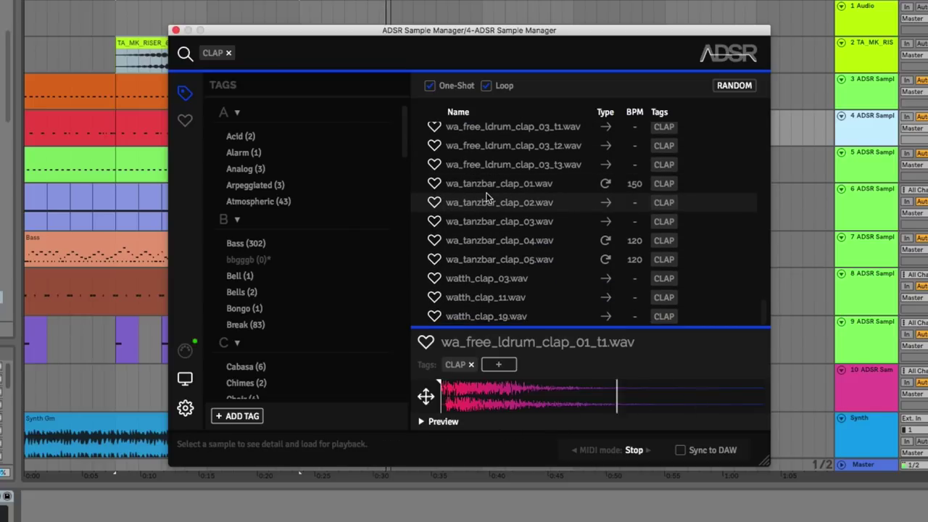
{"action": "scroll", "coordinate": [493, 206], "scroll_direction": "up", "scroll_amount": 5}
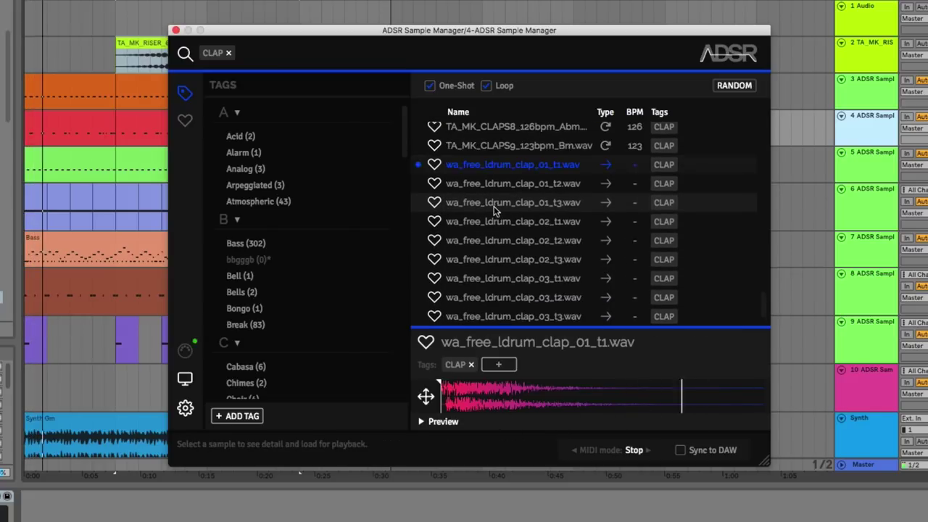
{"action": "scroll", "coordinate": [494, 206], "scroll_direction": "up", "scroll_amount": 8}
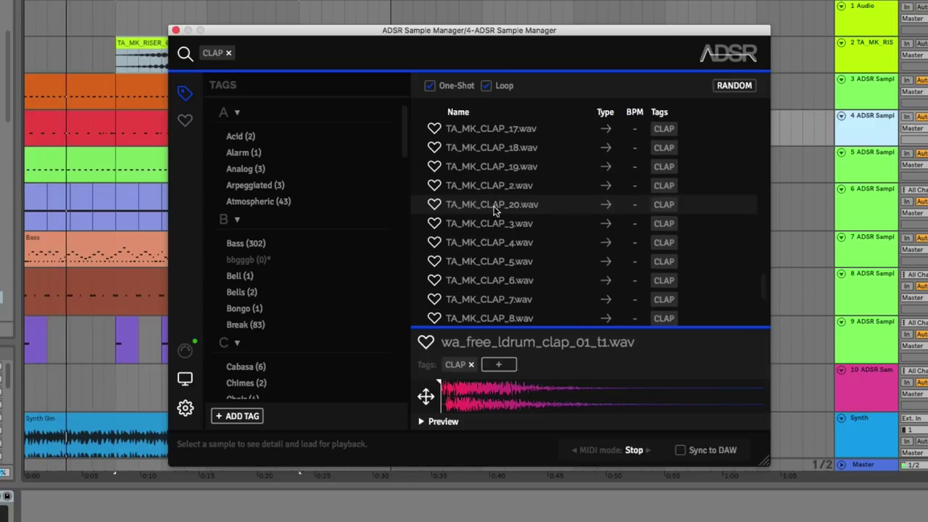
{"action": "scroll", "coordinate": [494, 206], "scroll_direction": "up", "scroll_amount": 5}
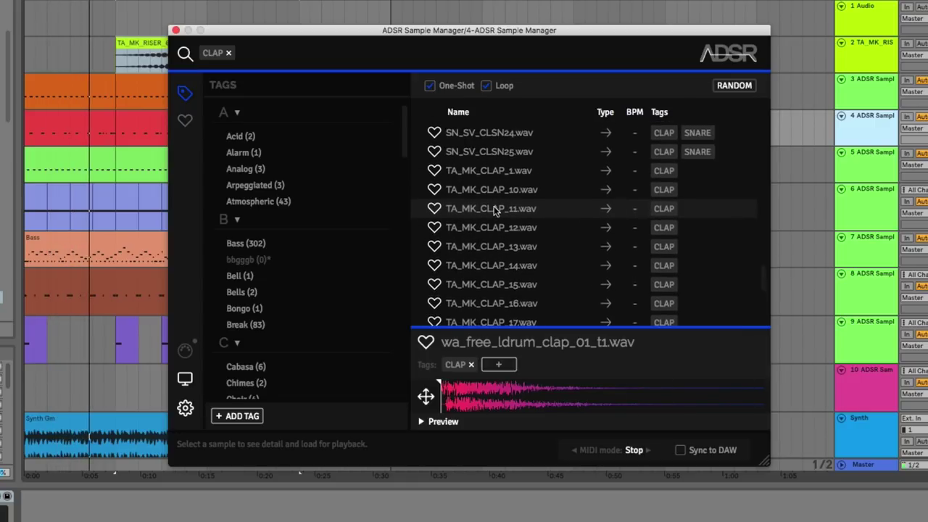
{"action": "scroll", "coordinate": [494, 210], "scroll_direction": "up", "scroll_amount": 5}
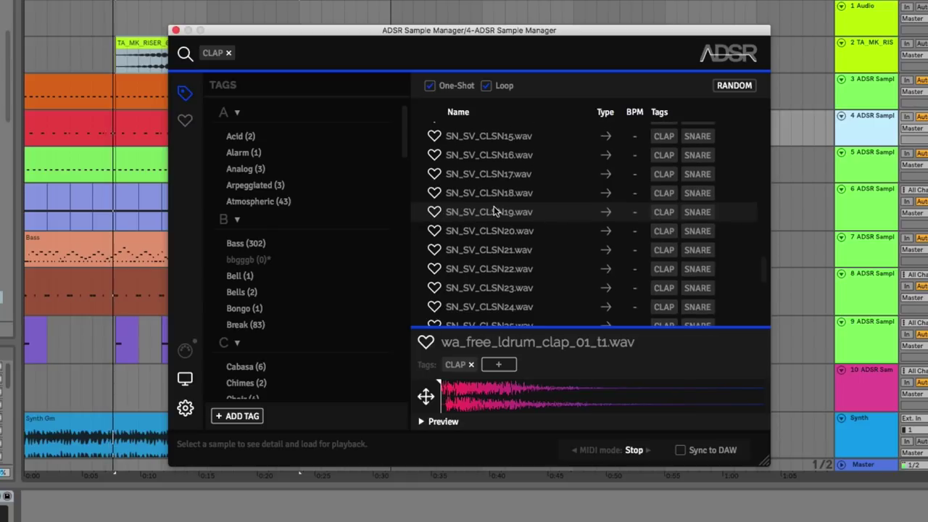
{"action": "scroll", "coordinate": [494, 206], "scroll_direction": "up", "scroll_amount": 6}
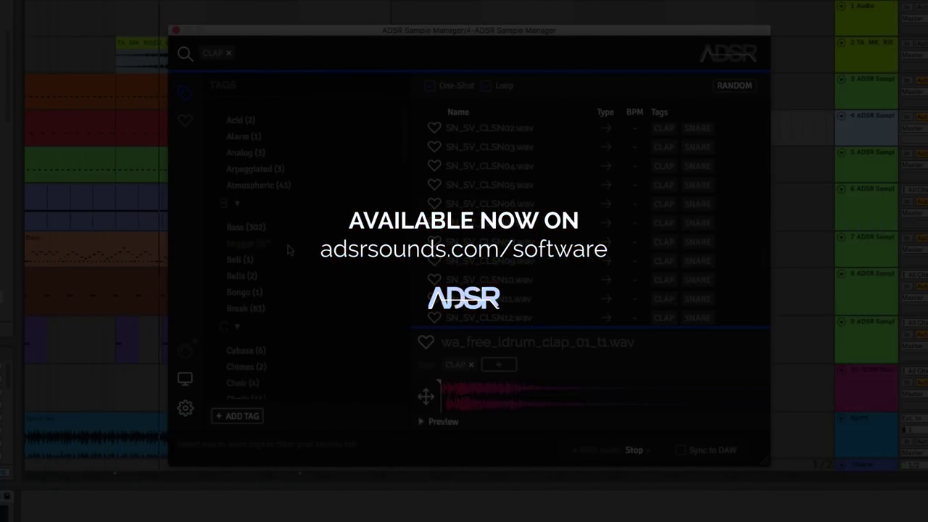
{"action": "scroll", "coordinate": [288, 250], "scroll_direction": "down", "scroll_amount": 10}
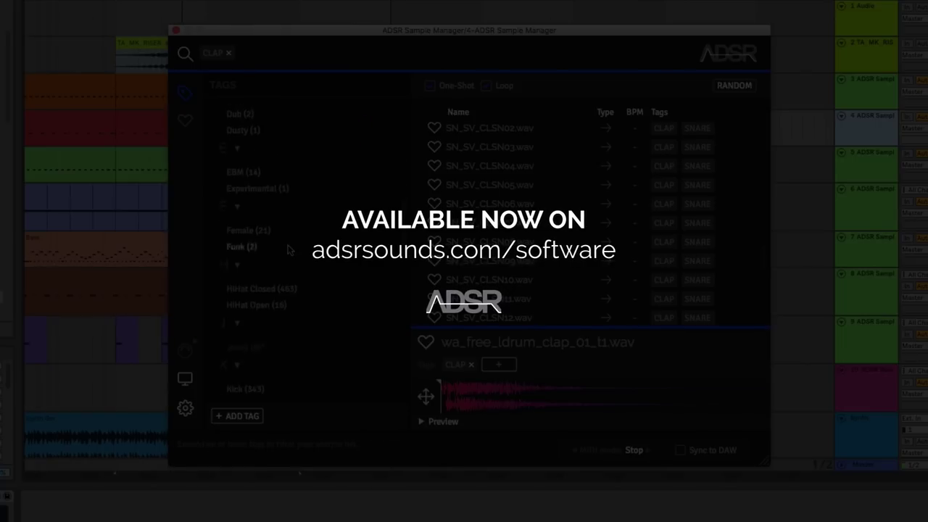